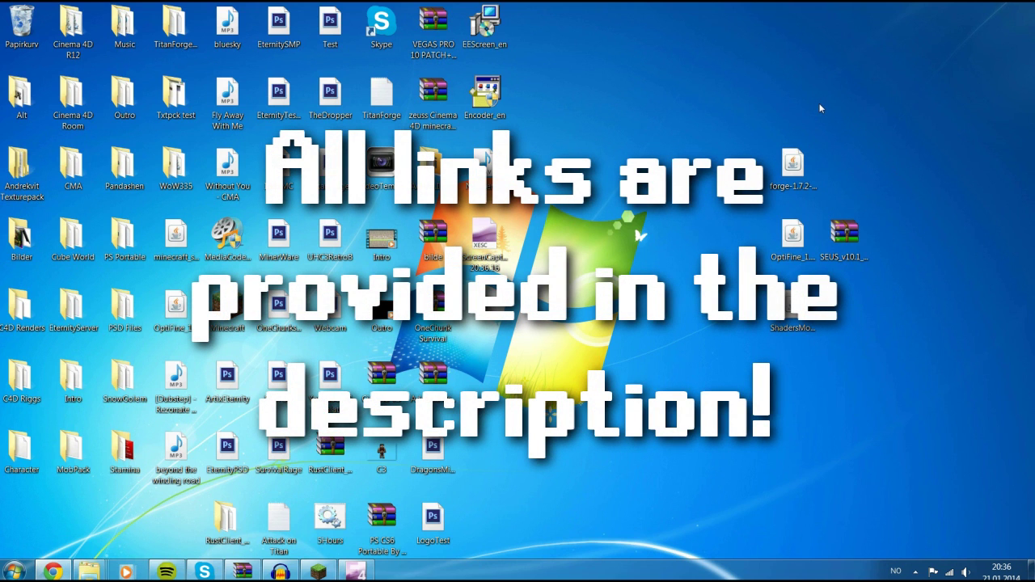
# - Box-select the forge, OptiFine and ShadersMod icons on the right side of the desktop
pyautogui.moveTo(826, 109); pyautogui.dragTo(793, 353)
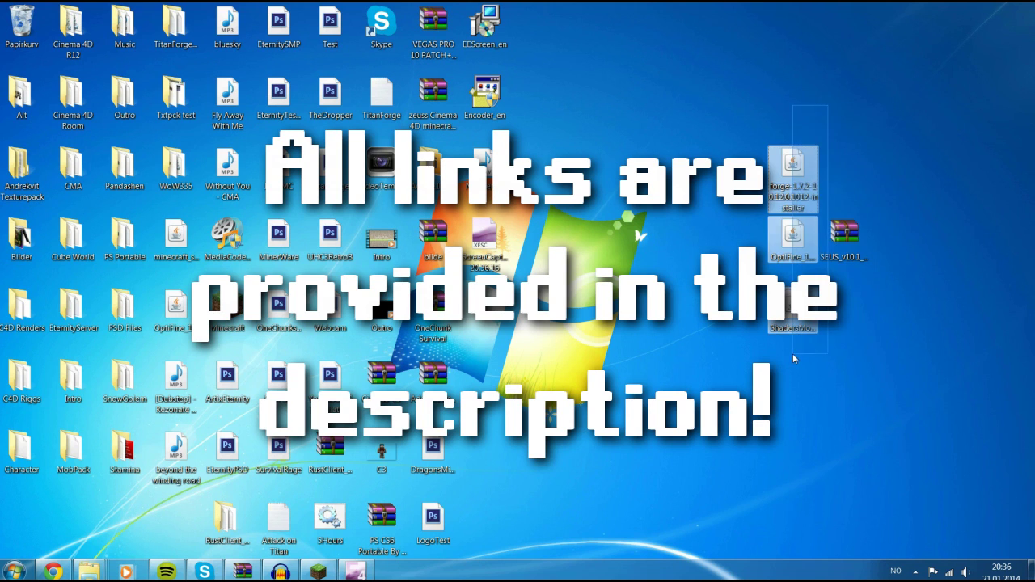
# - Run the Forge 10.12.0.1012 installer with Install client and dismiss the completion message
pyautogui.click(796, 174)
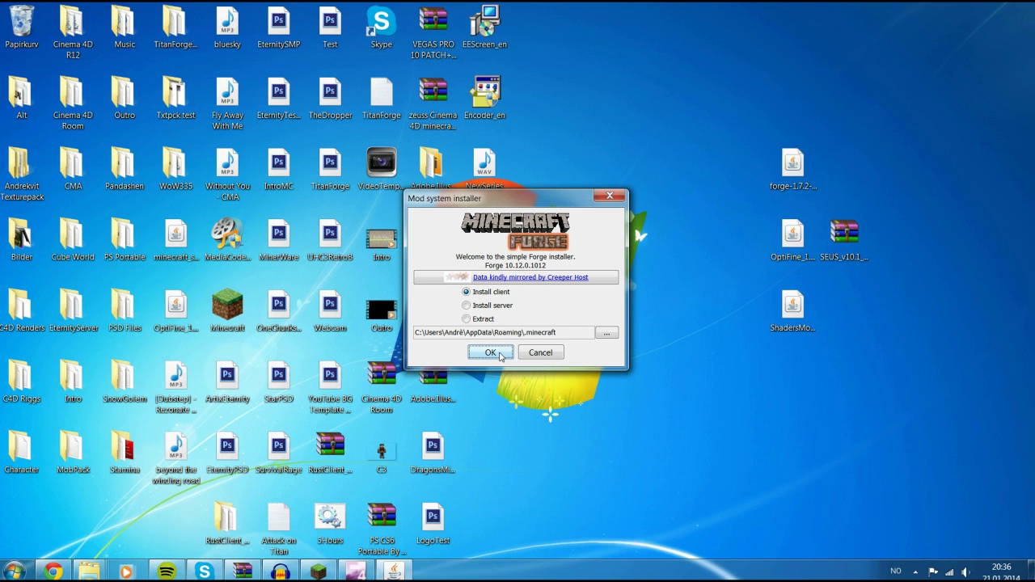
pyautogui.click(491, 353)
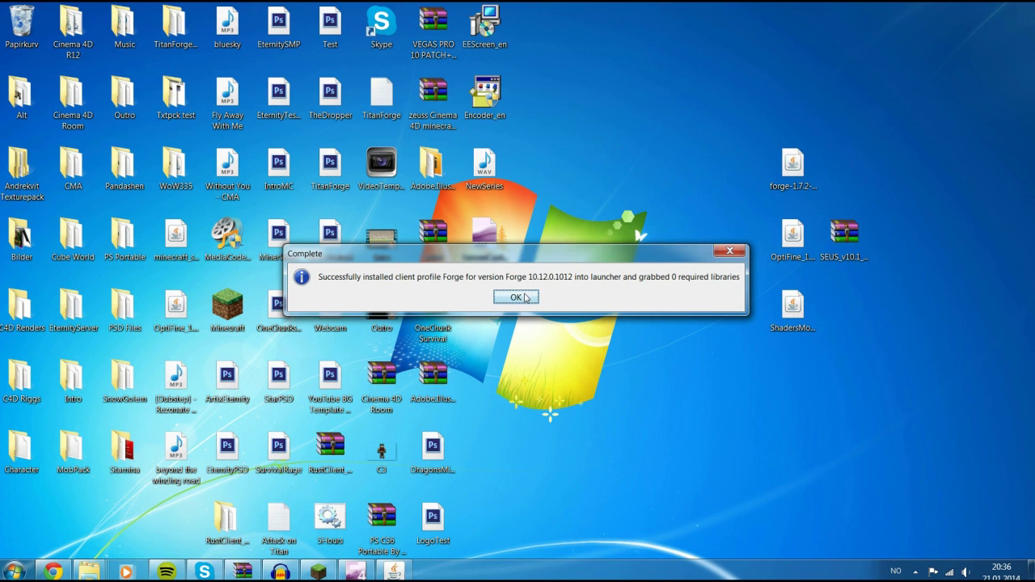
pyautogui.click(516, 298)
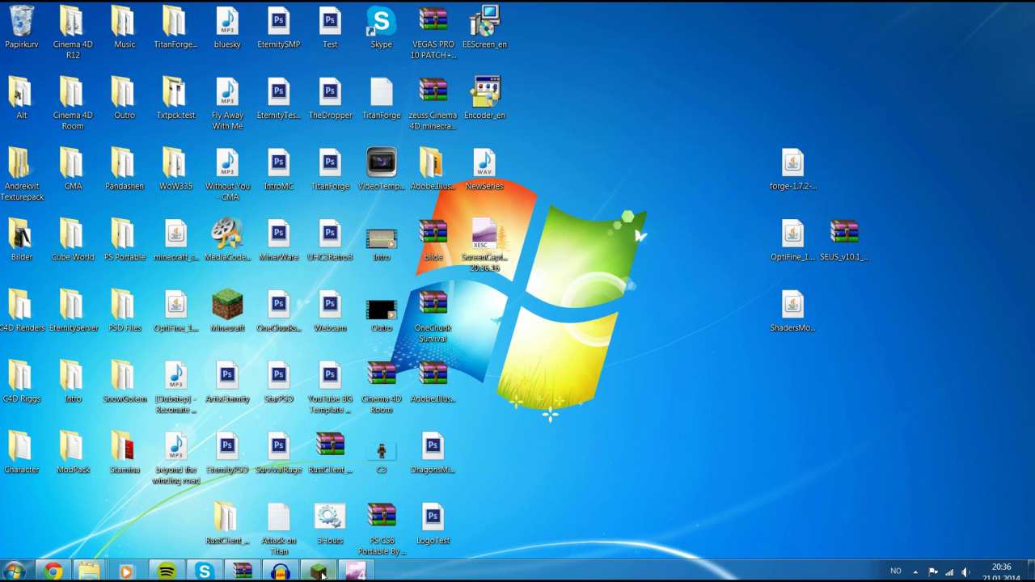
# - Set the Forge launcher profile to release 1.7.2-Forge10.12.0.1012 and save the profile
pyautogui.click(319, 572)
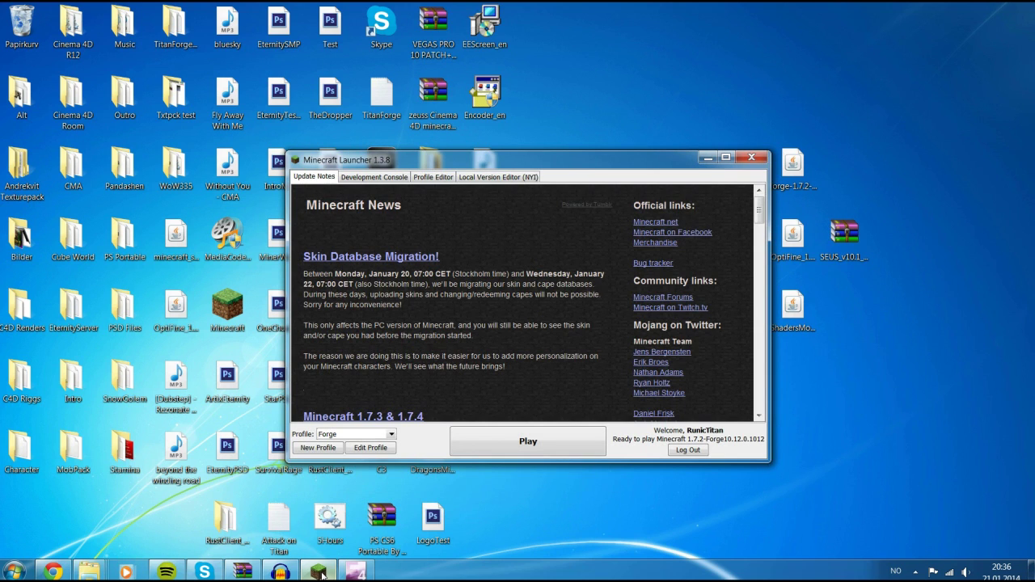
pyautogui.click(368, 449)
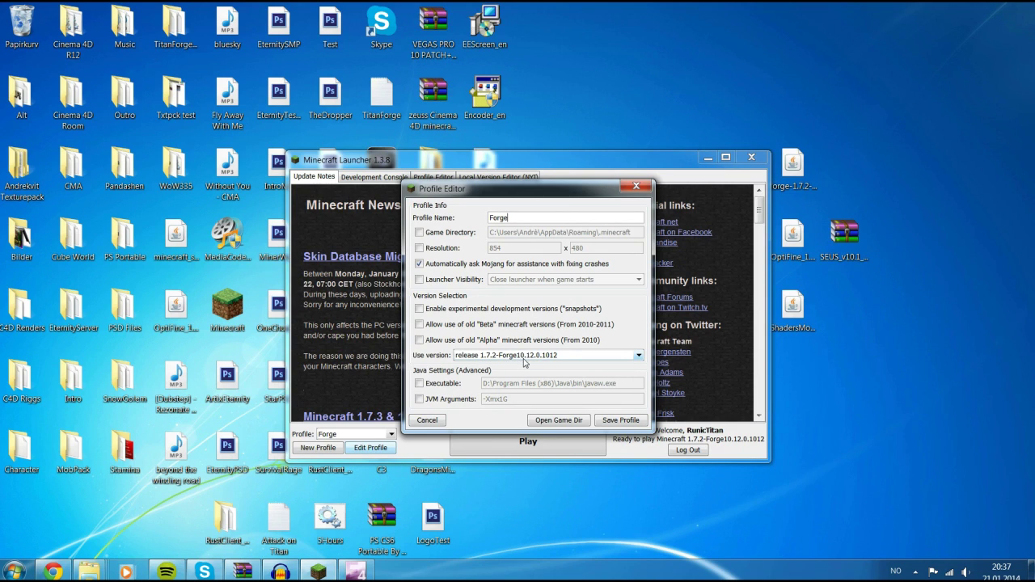
pyautogui.click(623, 358)
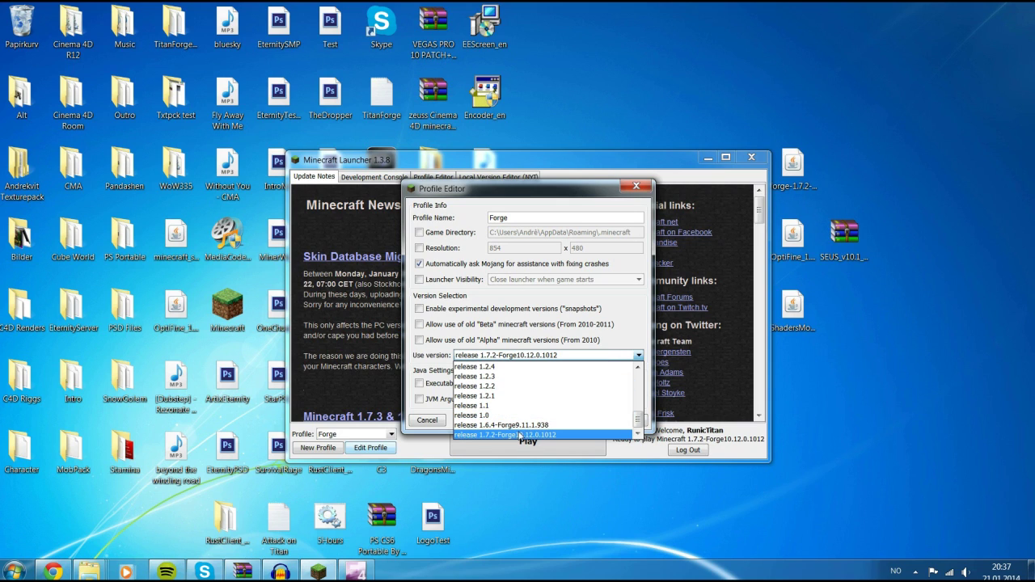
pyautogui.click(520, 435)
pyautogui.click(621, 420)
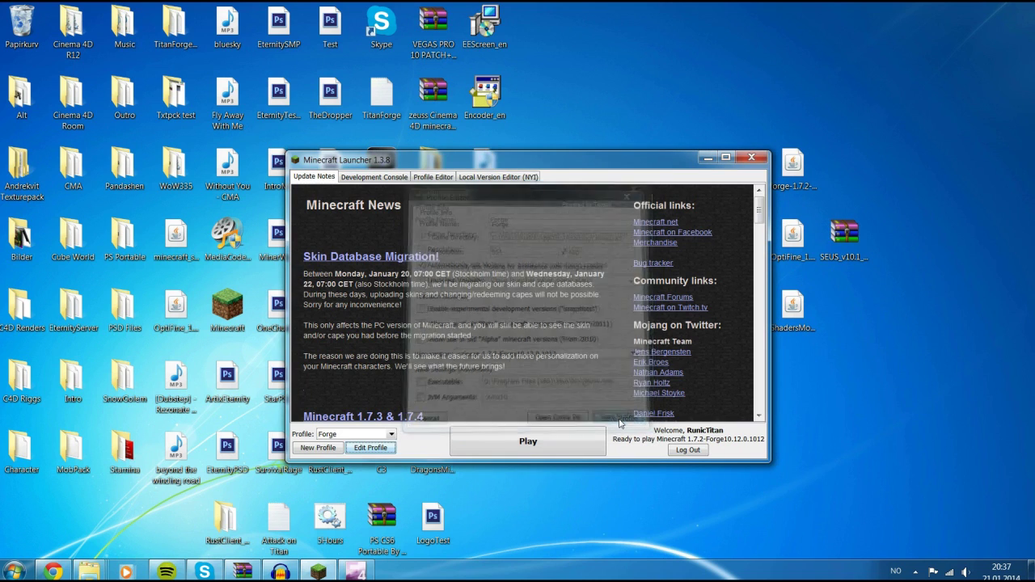
# - Launch the Forge profile, verify three mods in the Mods list, and quit the game
pyautogui.click(564, 445)
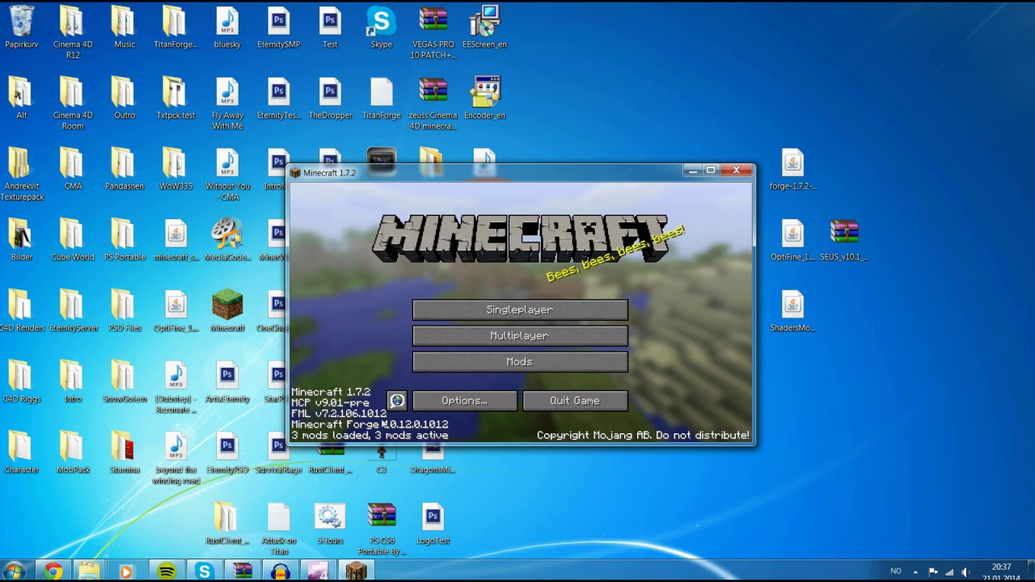
pyautogui.click(490, 363)
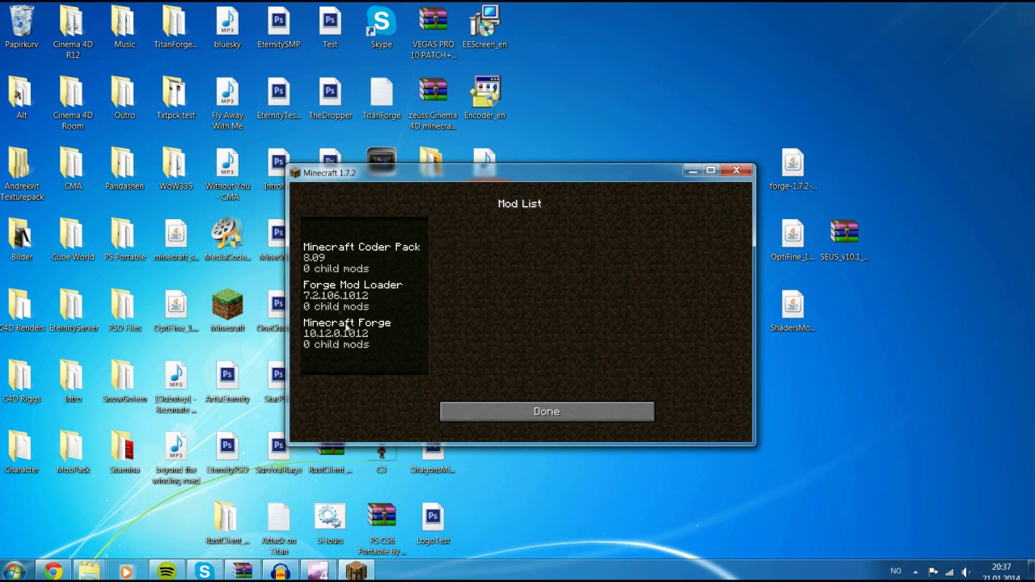
pyautogui.click(517, 408)
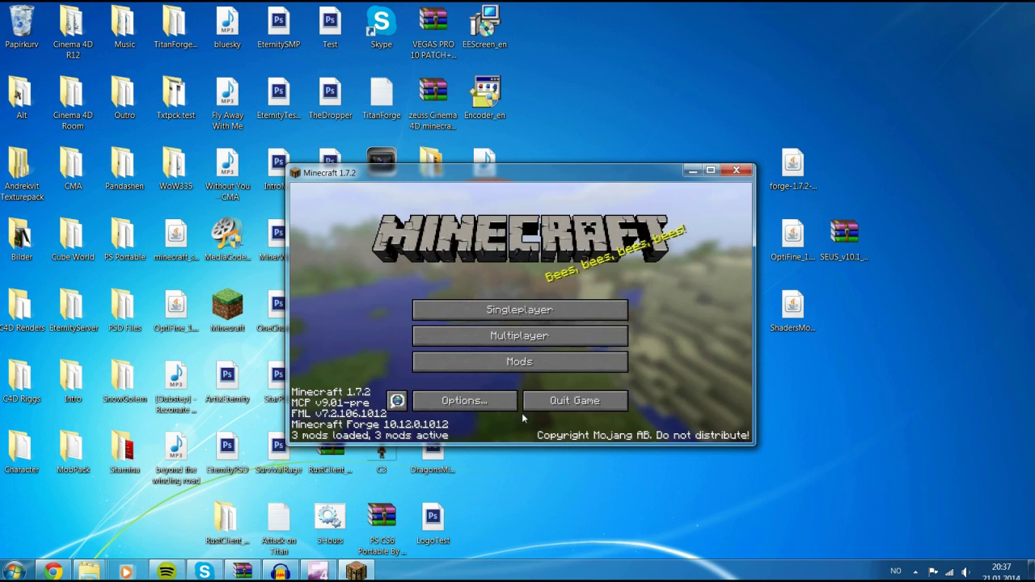
pyautogui.click(577, 402)
pyautogui.click(12, 571)
# - Open %appdata%\.minecraft in Explorer and select its mods folder
pyautogui.write('%')
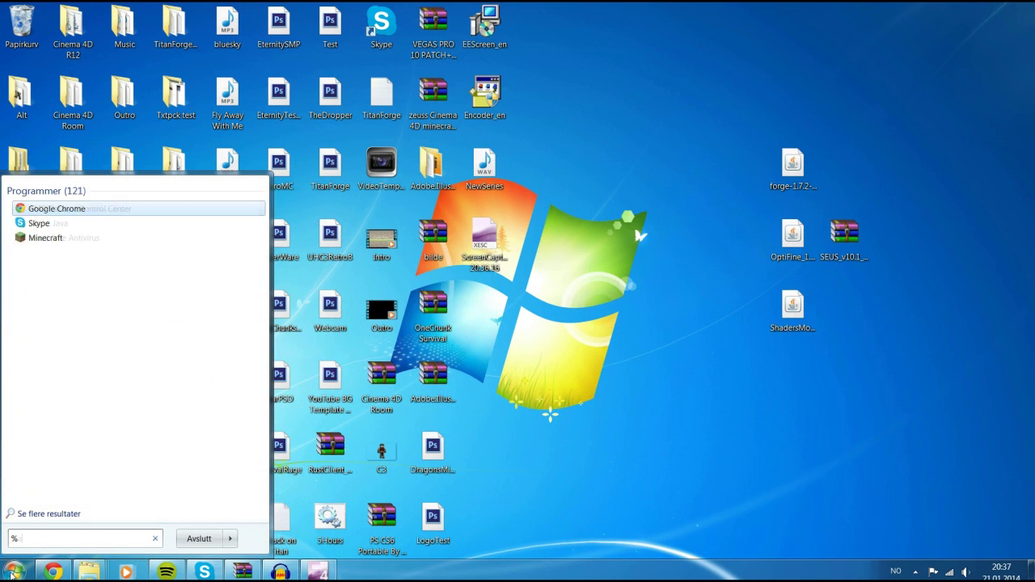
pyautogui.write('appdata%')
pyautogui.press('Return')
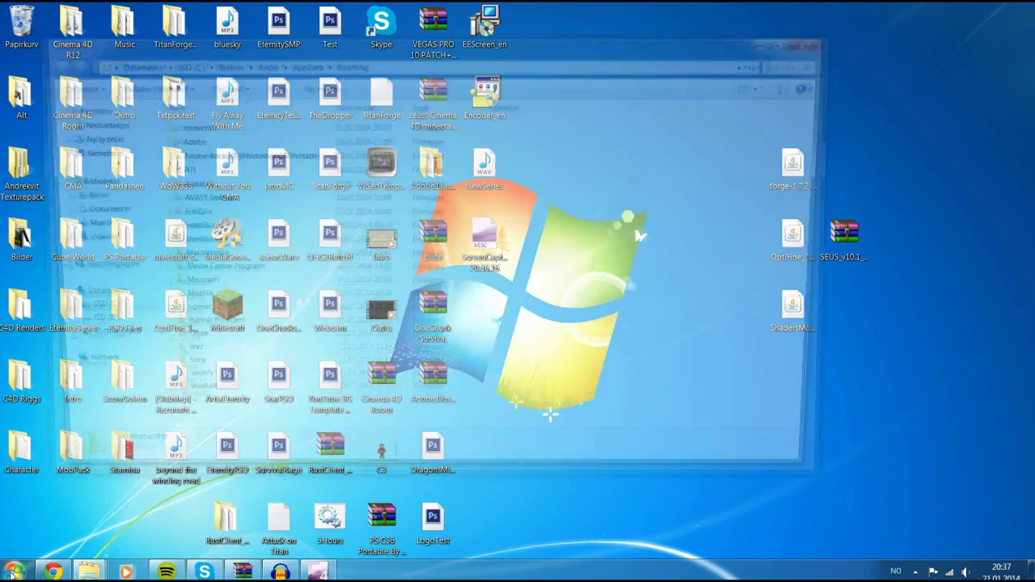
pyautogui.doubleClick(184, 125)
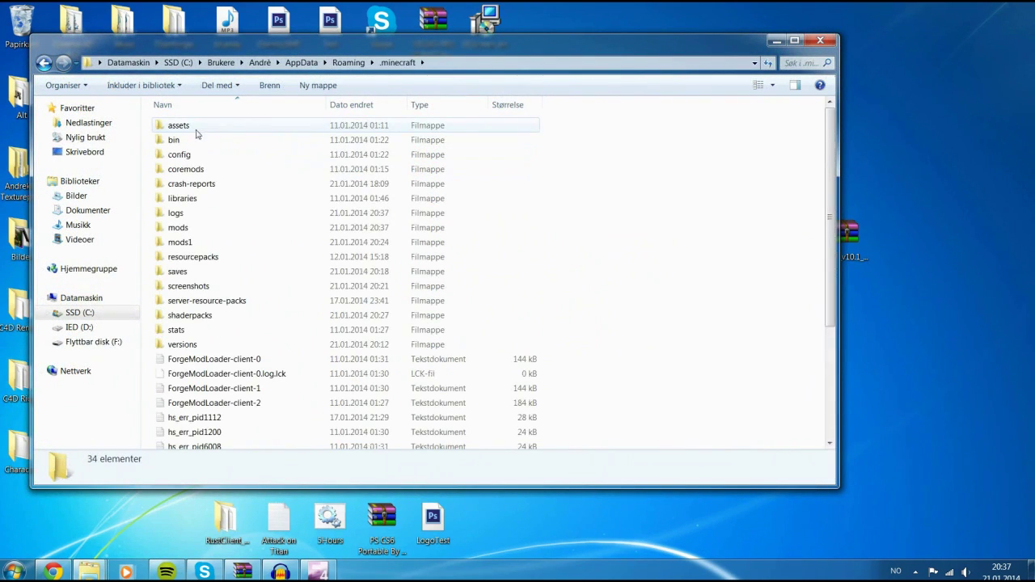
pyautogui.click(194, 230)
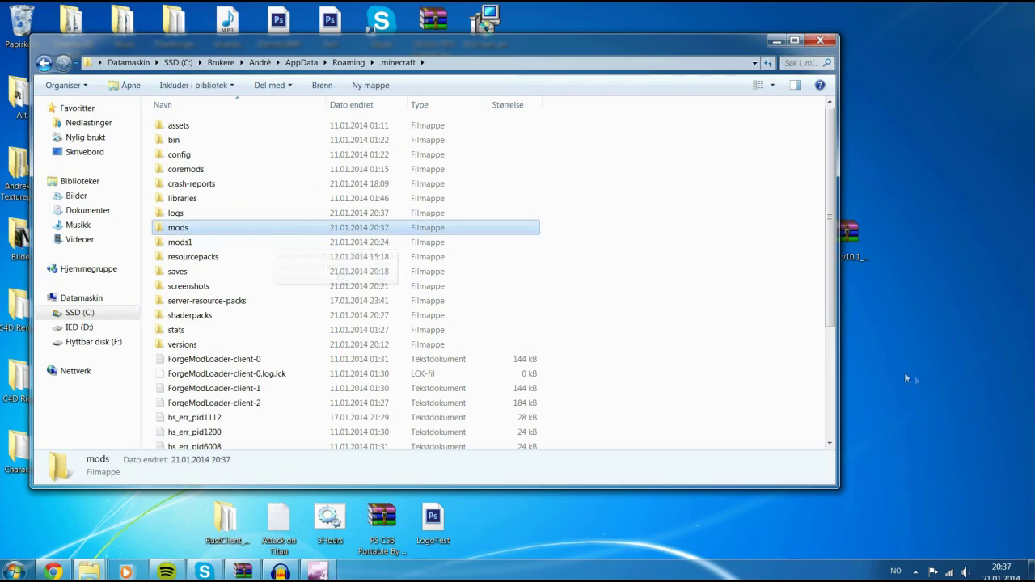
# - Copy the OptiFine_1.7.2_HD_C2 and ShadersModCore jars from the desktop into the mods folder
pyautogui.moveTo(485, 40); pyautogui.dragTo(425, 56)
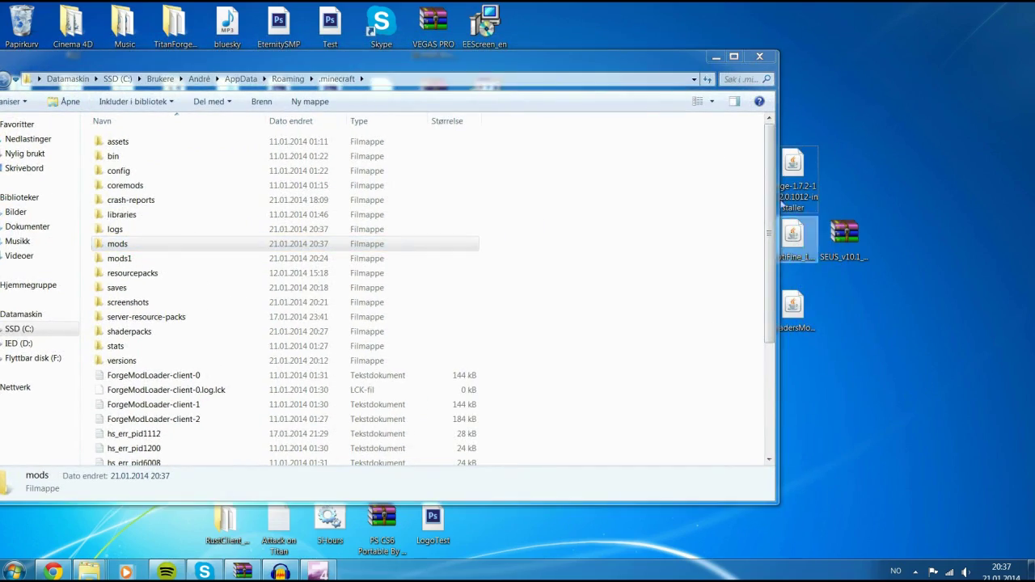
pyautogui.moveTo(601, 60); pyautogui.dragTo(714, 122)
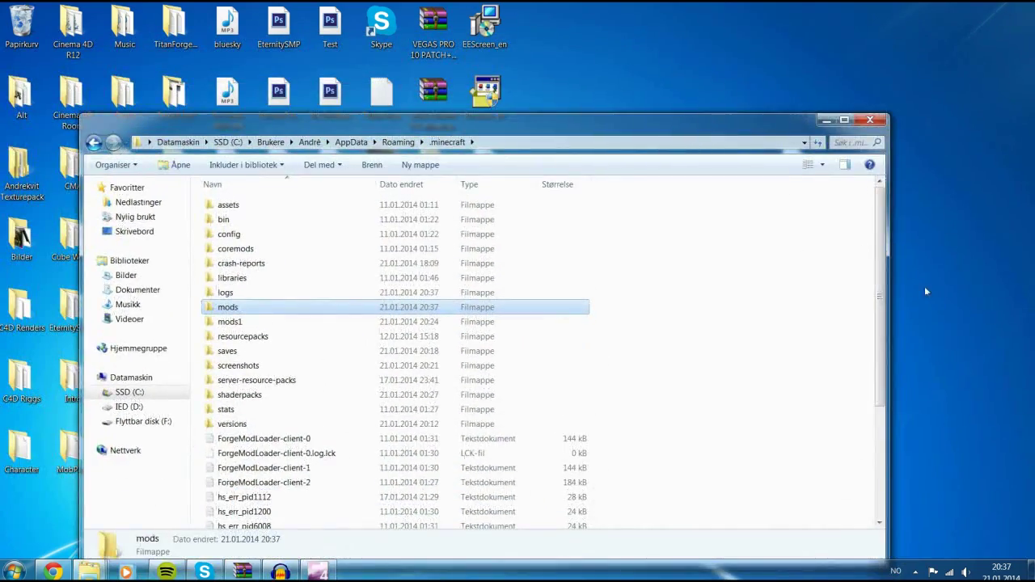
pyautogui.moveTo(888, 287); pyautogui.dragTo(531, 291)
pyautogui.click(793, 239)
pyautogui.keyDown('ctrl'); pyautogui.click(803, 317); pyautogui.keyUp('ctrl')
pyautogui.click(803, 317)
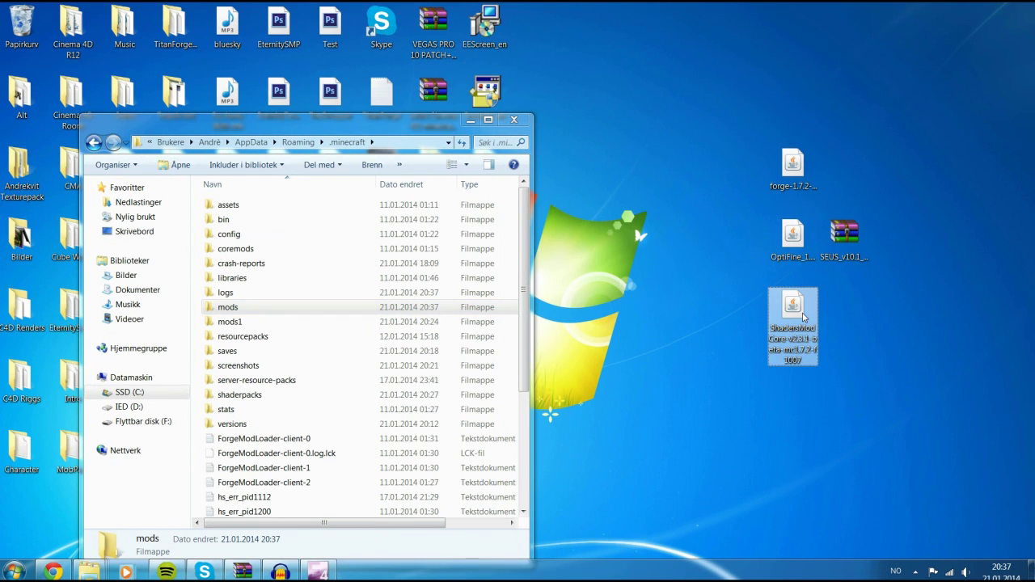
pyautogui.keyDown('ctrl'); pyautogui.click(789, 253); pyautogui.keyUp('ctrl')
pyautogui.moveTo(791, 243); pyautogui.dragTo(229, 306)
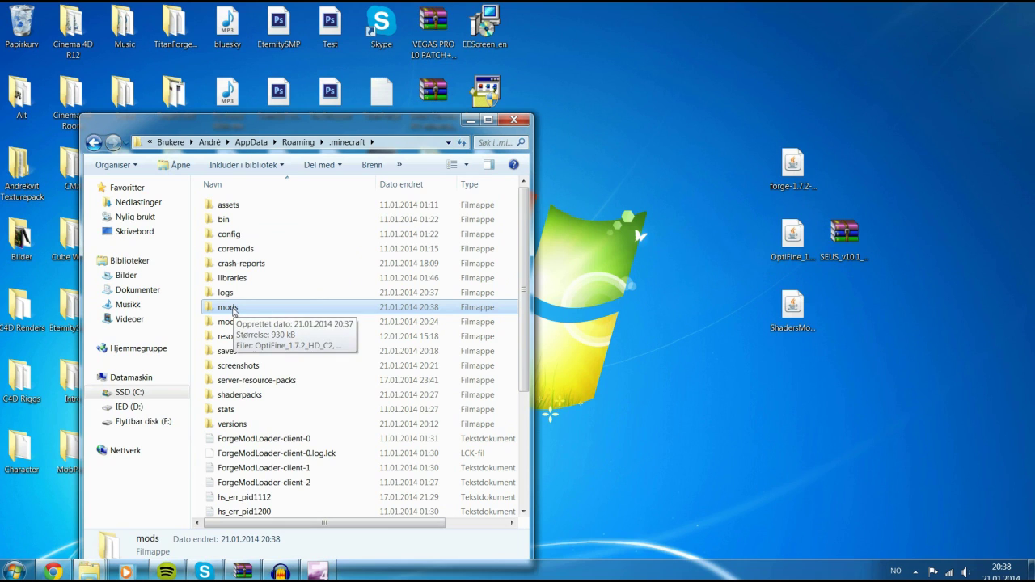
pyautogui.doubleClick(229, 307)
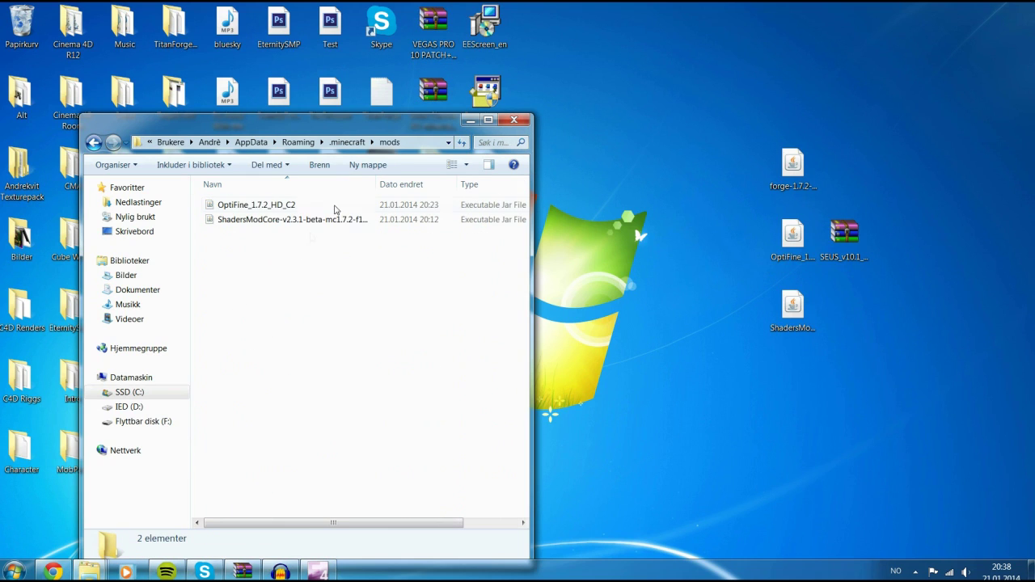
pyautogui.click(13, 571)
# - Launch Minecraft 1.7.2 from the Forge profile and maximize the game window
pyautogui.click(46, 194)
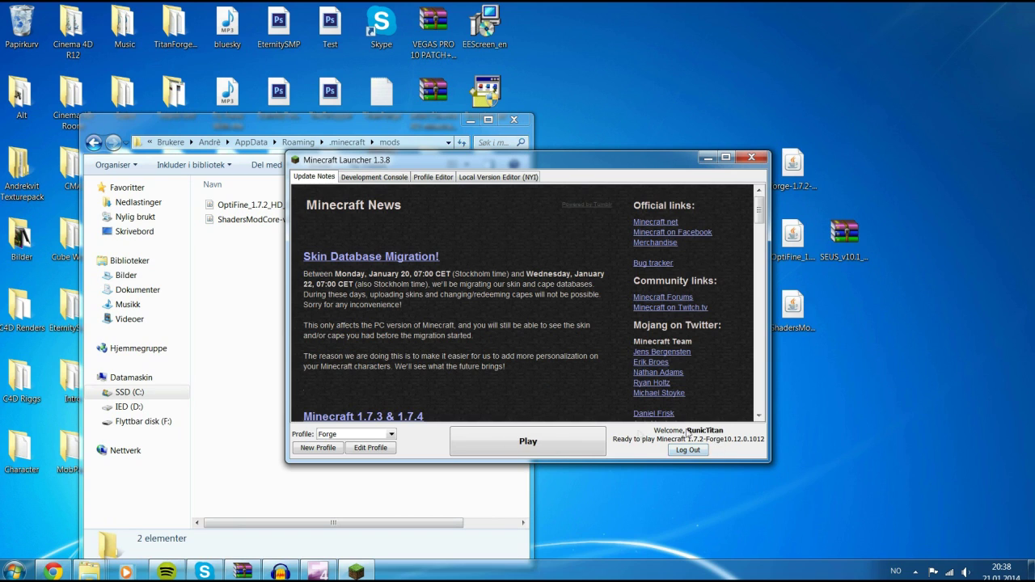
pyautogui.click(572, 447)
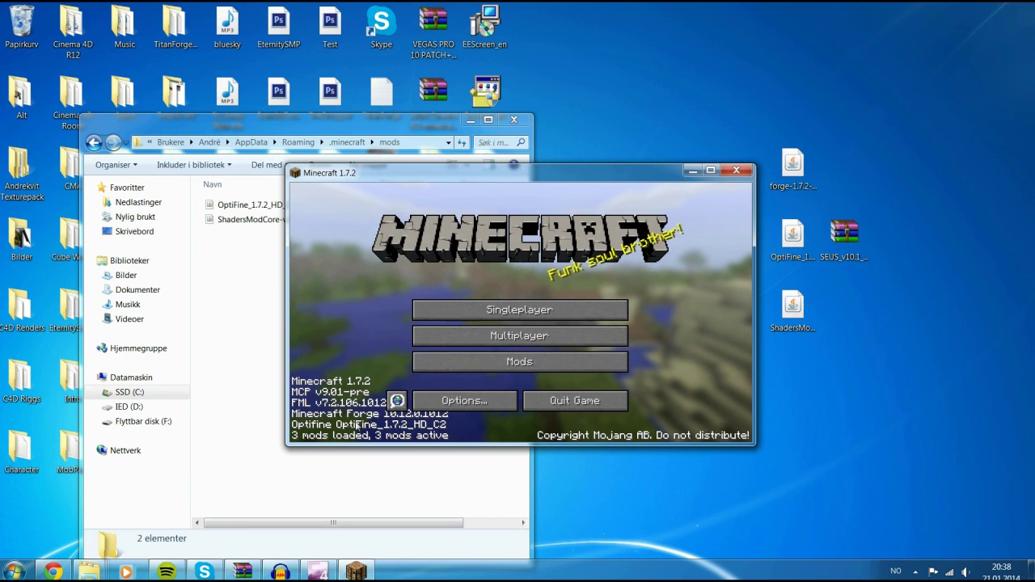
pyautogui.click(710, 170)
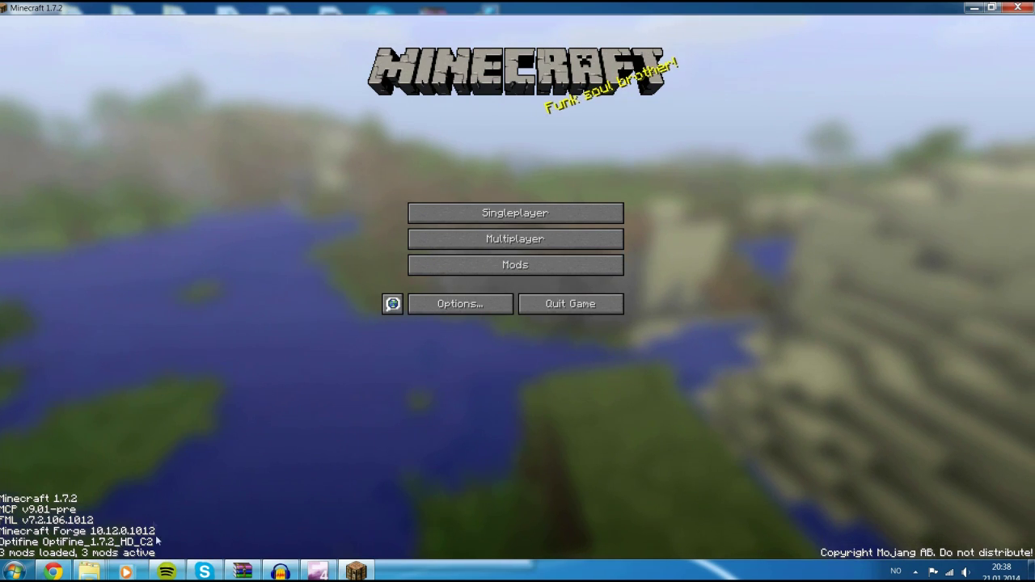
# - Go to Options, then Shaders, and open the shaderpacks folder in Explorer
pyautogui.click(461, 304)
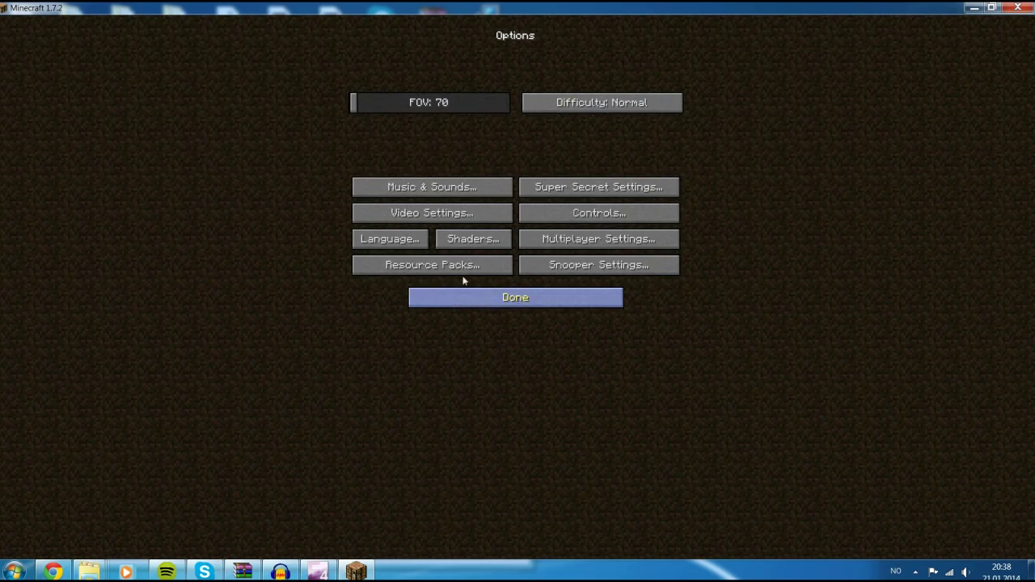
pyautogui.click(472, 241)
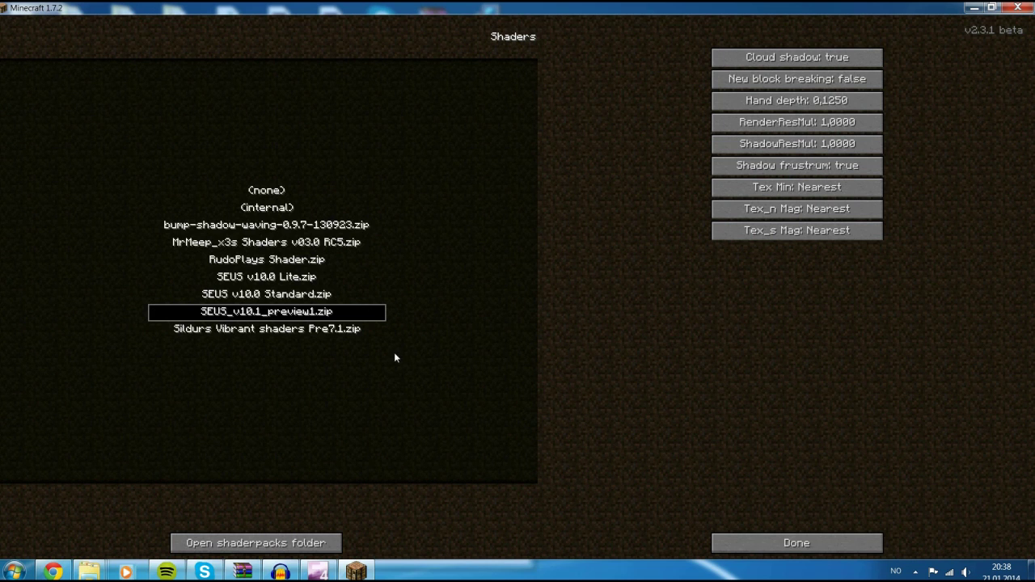
pyautogui.click(314, 544)
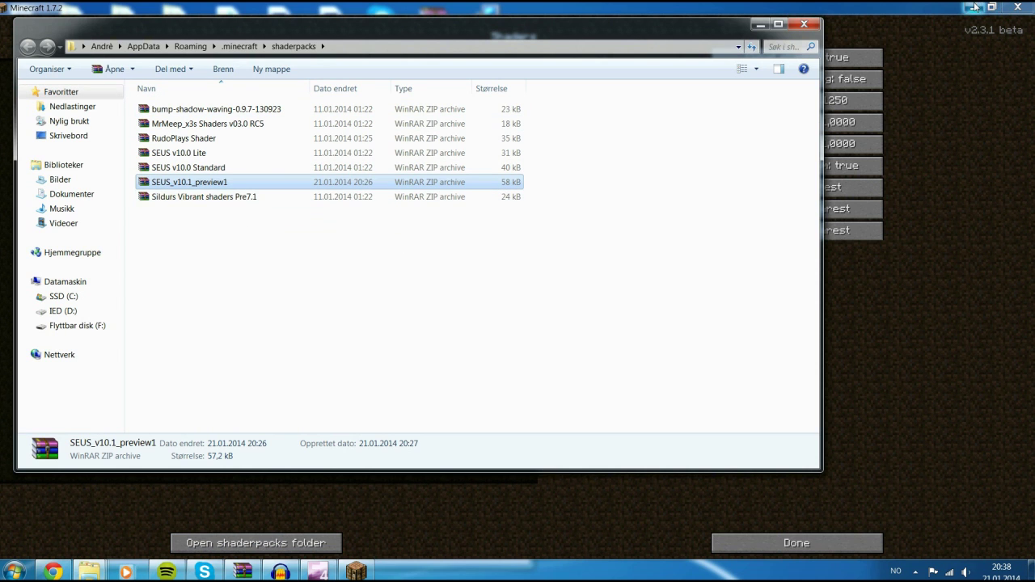
# - Drag SEUS_v10.1_preview1 from the desktop into shaderpacks, replacing the existing copy, and return to Minecraft
pyautogui.click(973, 6)
pyautogui.hotkey('ctrl', 'v')
pyautogui.moveTo(855, 247); pyautogui.dragTo(915, 256)
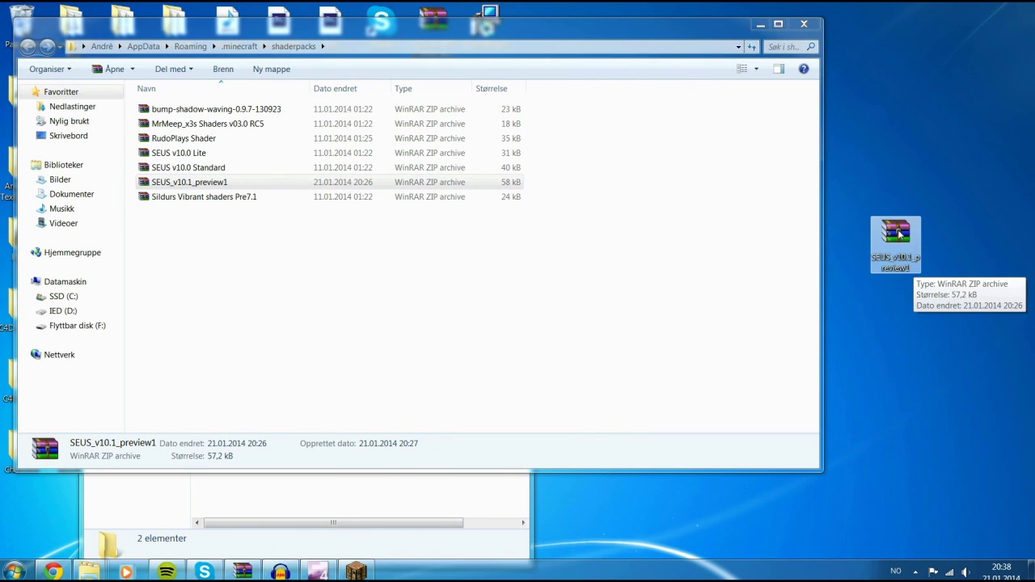
pyautogui.moveTo(898, 241); pyautogui.dragTo(255, 279)
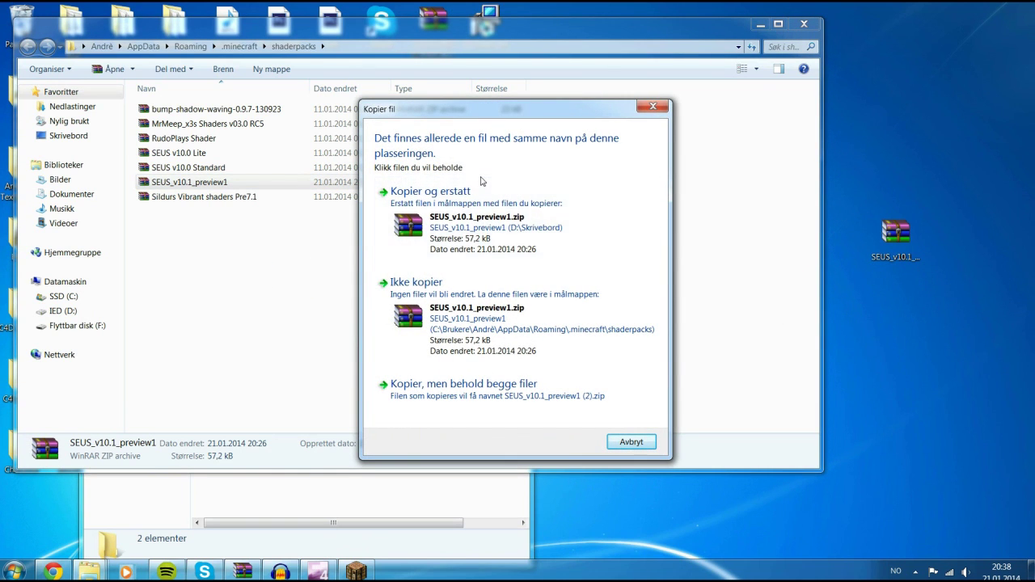
pyautogui.click(497, 226)
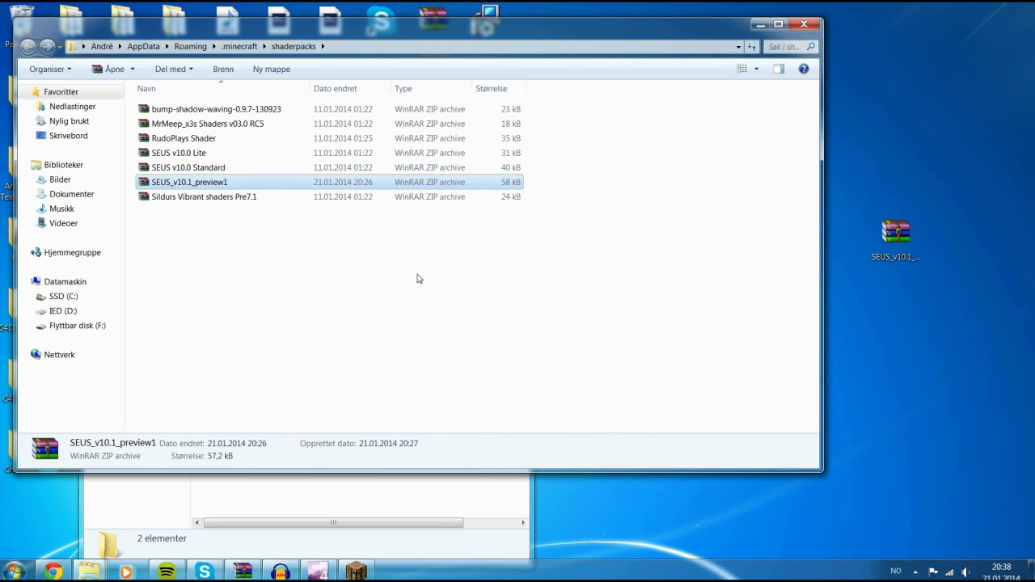
pyautogui.click(356, 572)
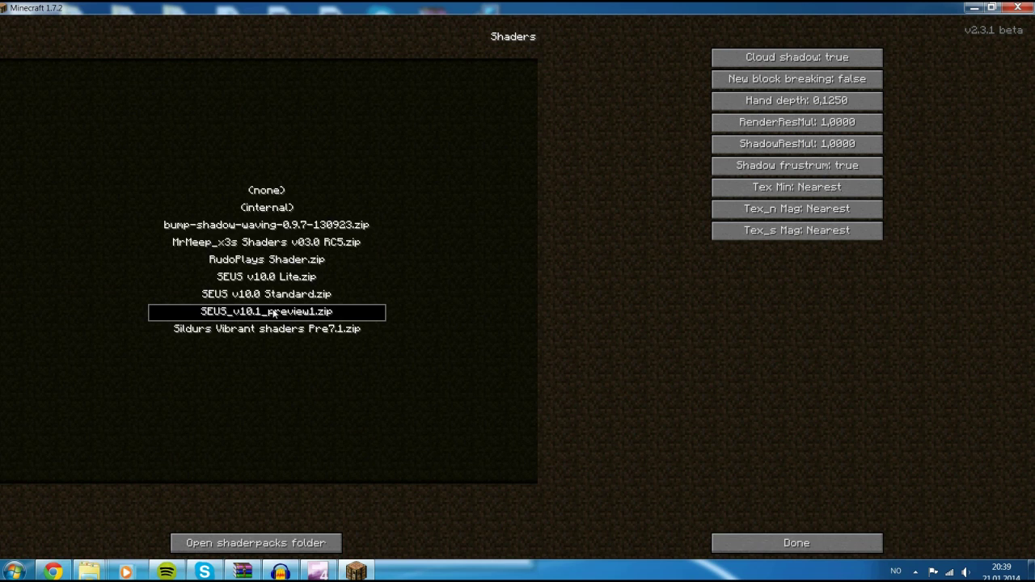
# - Leave the shader list, review Video Settings, then open Singleplayer and select the 1.7.2 test world
pyautogui.click(857, 544)
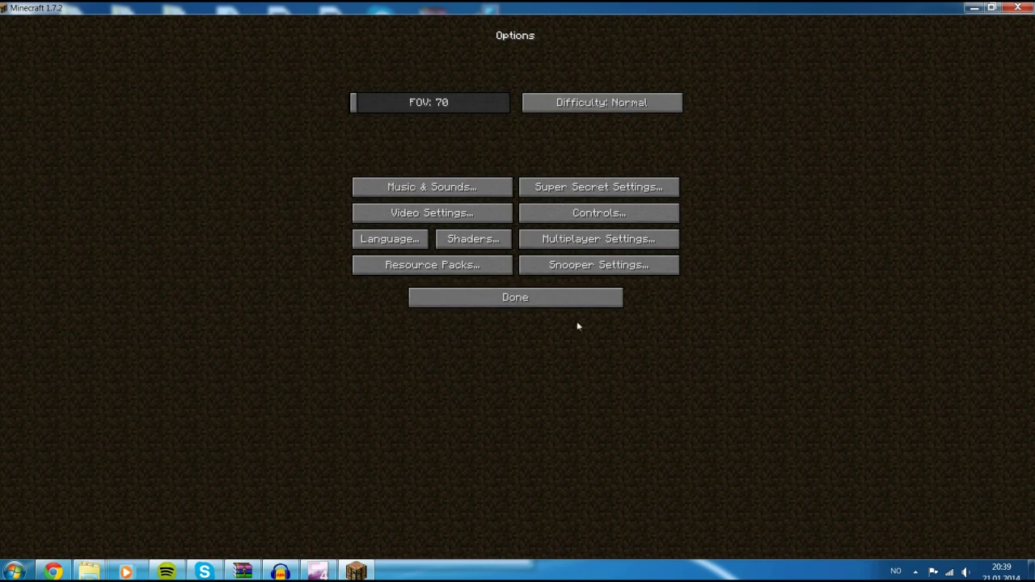
pyautogui.click(449, 218)
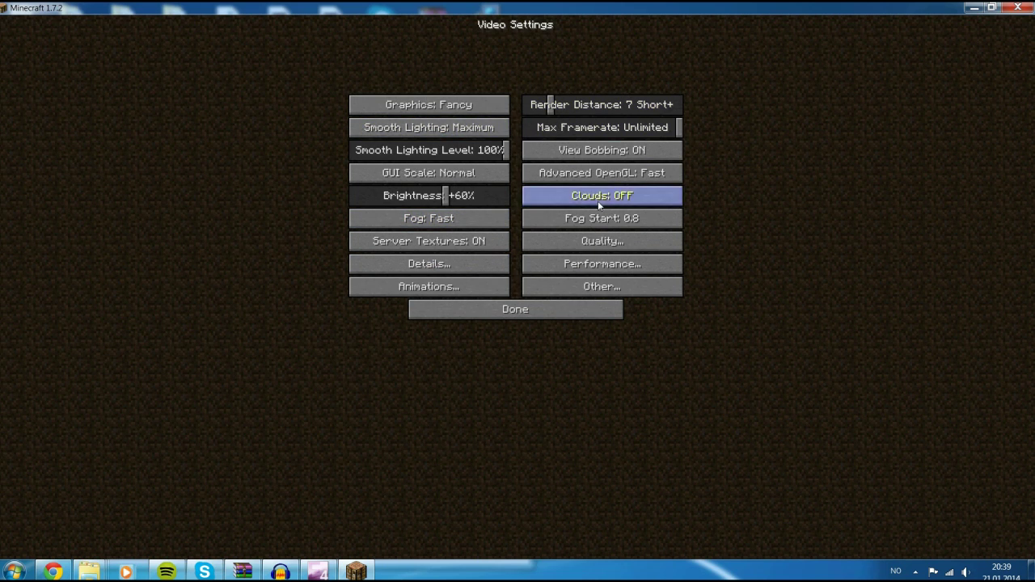
pyautogui.click(516, 318)
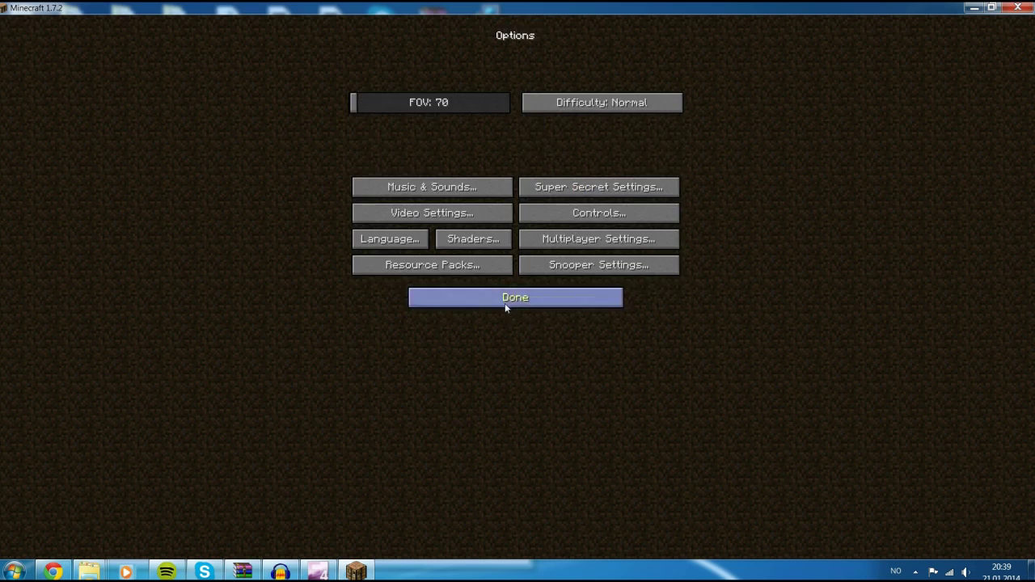
pyautogui.click(508, 304)
pyautogui.click(474, 211)
pyautogui.click(457, 166)
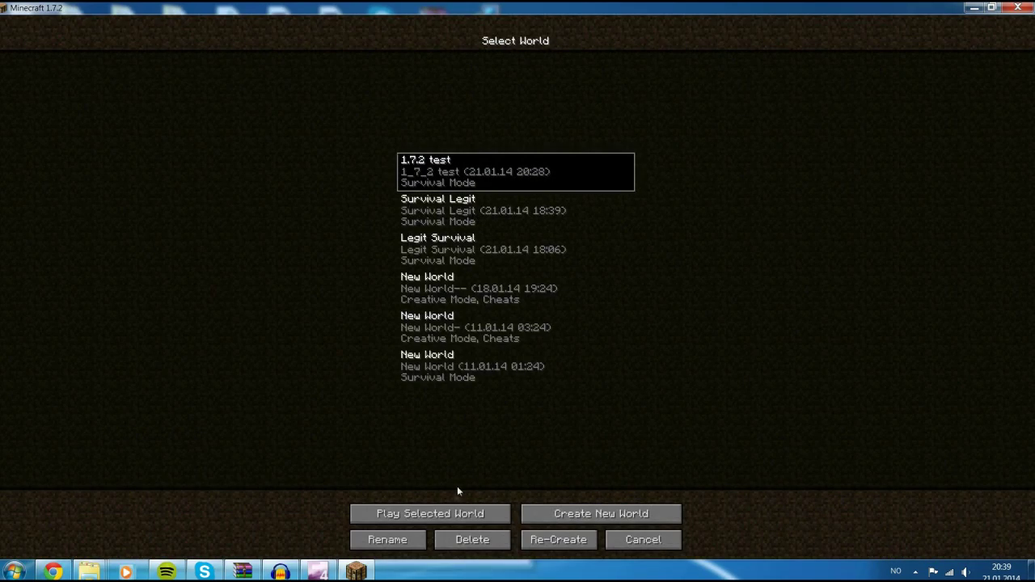
# - Play the 1.7.2 test world with SEUS shading, then pause with Escape
pyautogui.click(457, 514)
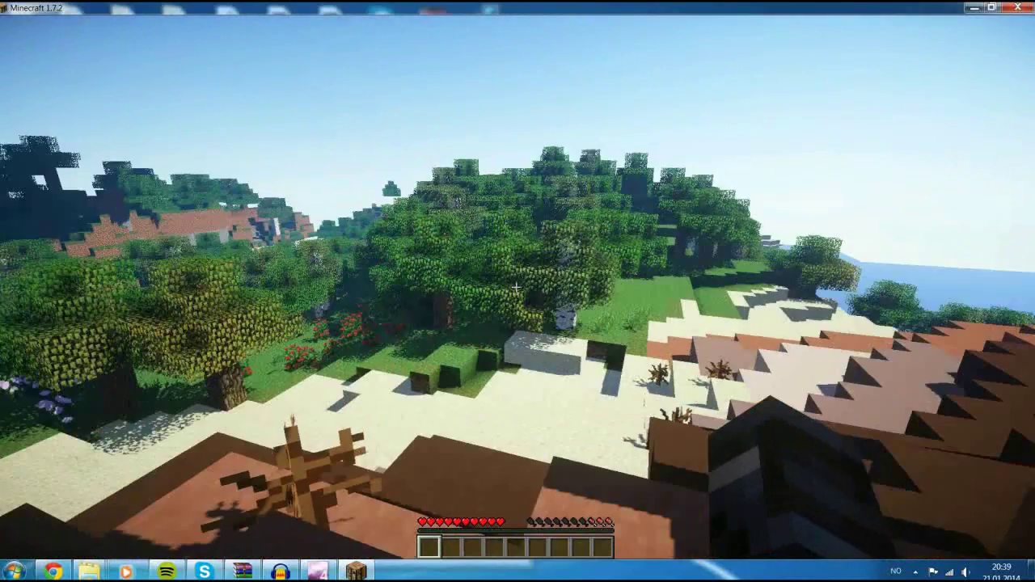
pyautogui.press('Escape')
# - Select RudoPlays Shader.zip in the Shaders settings in place of SEUS, then return to the world
pyautogui.click(453, 246)
pyautogui.click(476, 243)
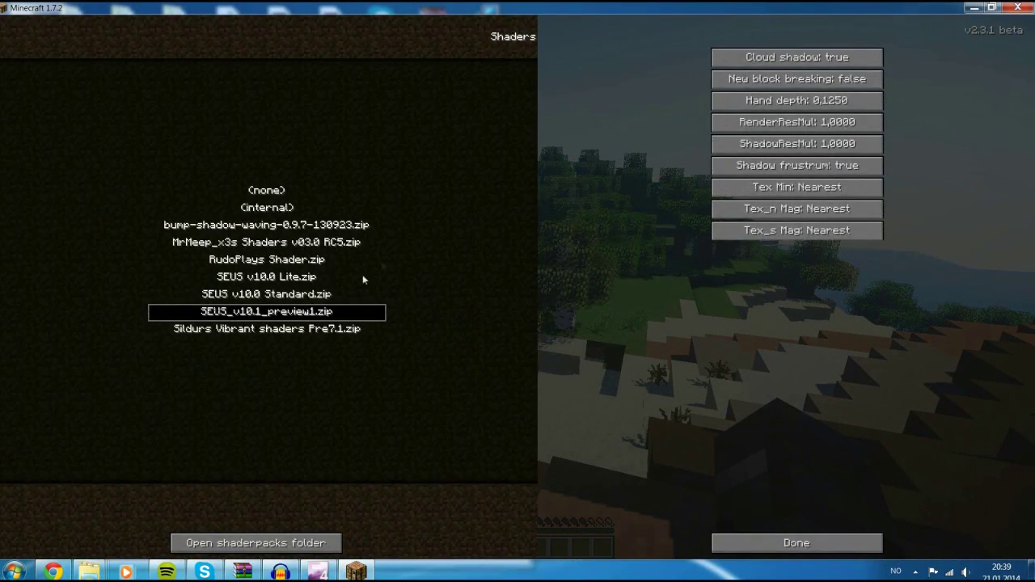
pyautogui.click(273, 259)
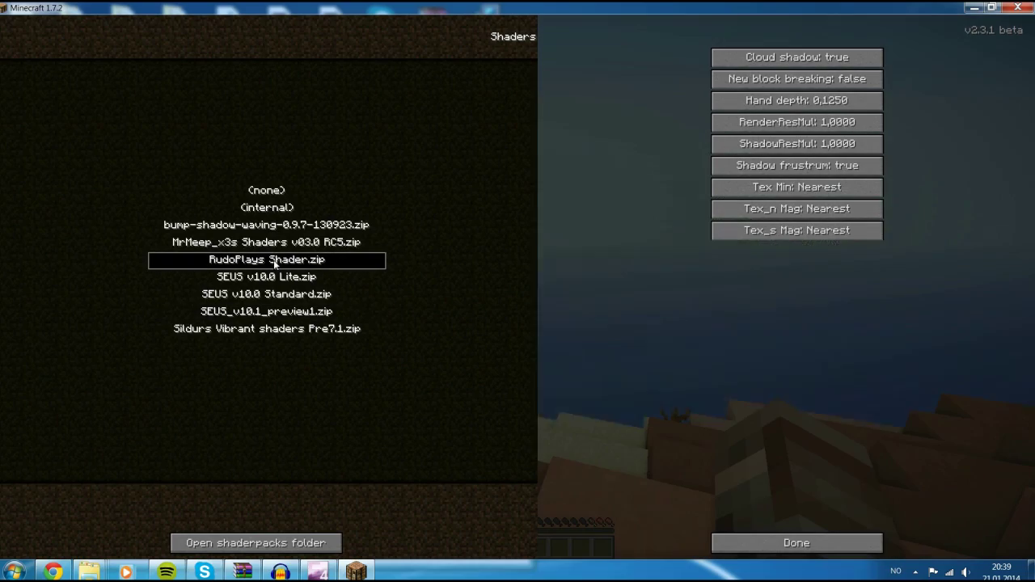
pyautogui.click(769, 540)
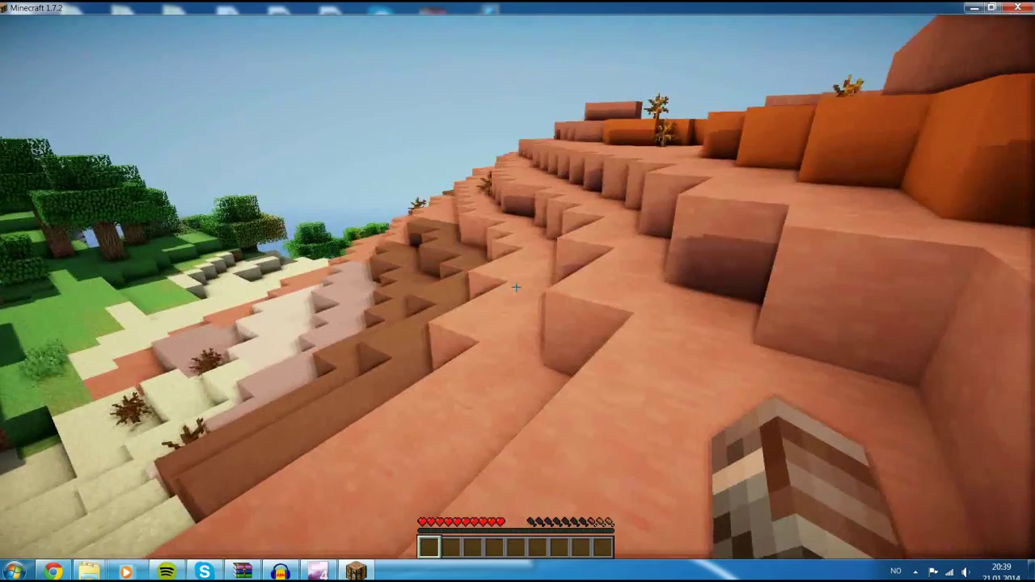